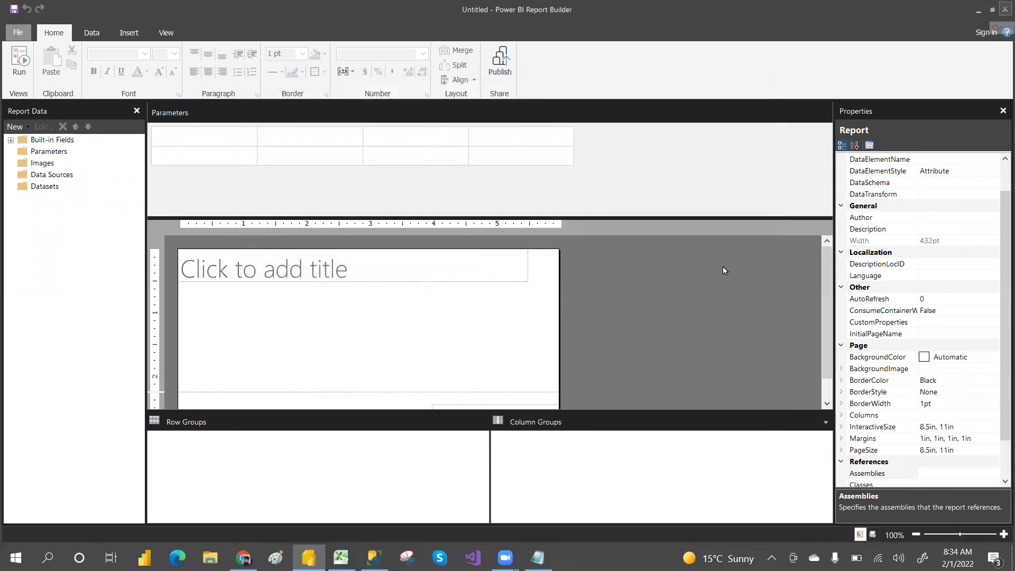
Close the Book1 workbook without saving it, and close the PCFDAILSQLNOTES notes with their changes saved.
key(alt+Tab)
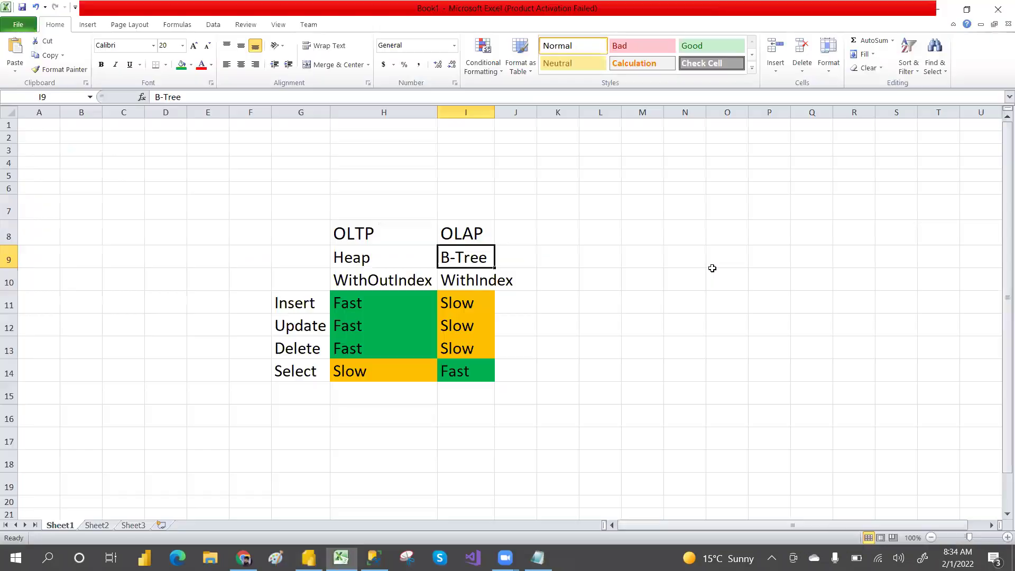
click(999, 11)
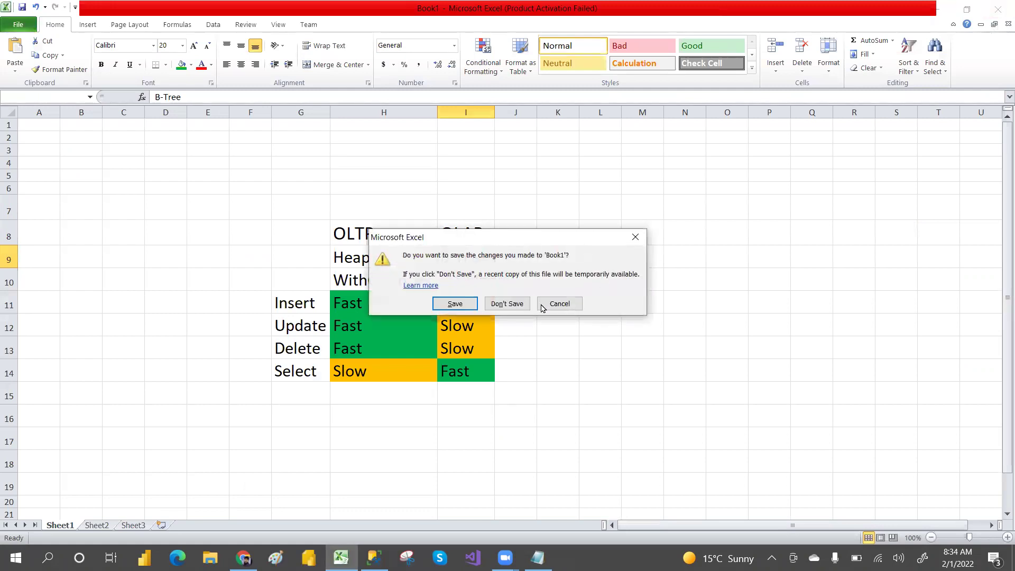
click(508, 305)
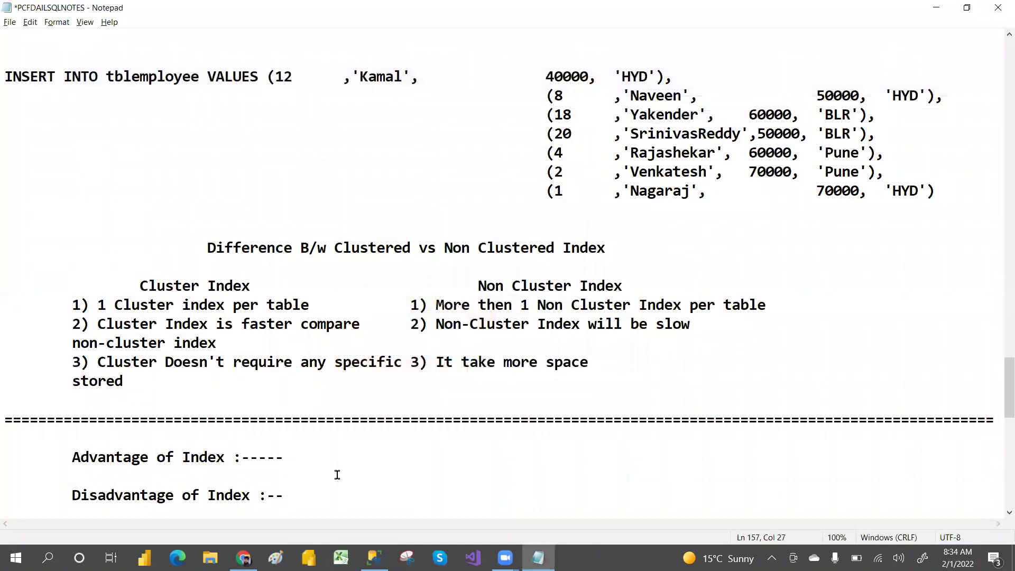
click(999, 7)
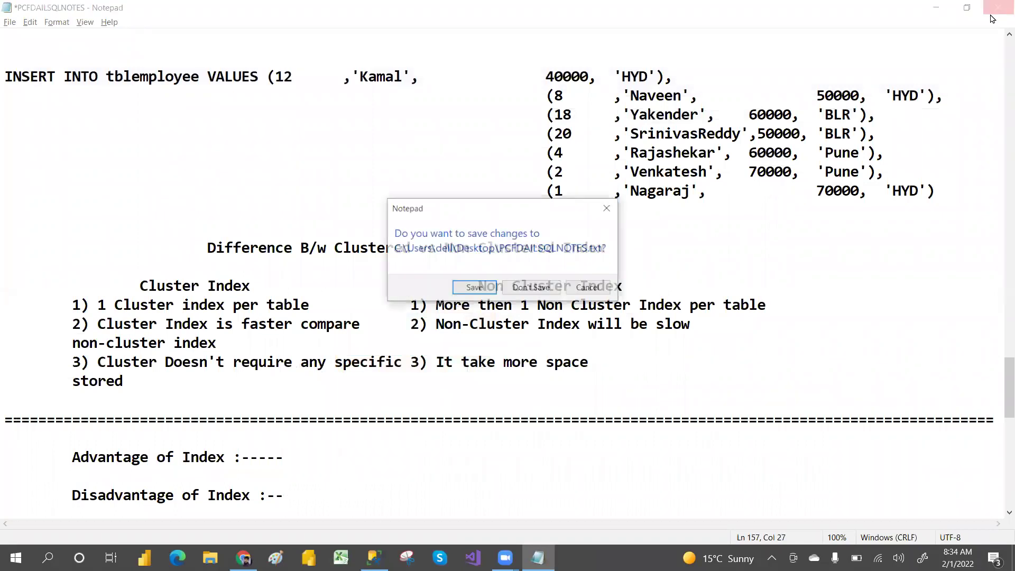
click(474, 288)
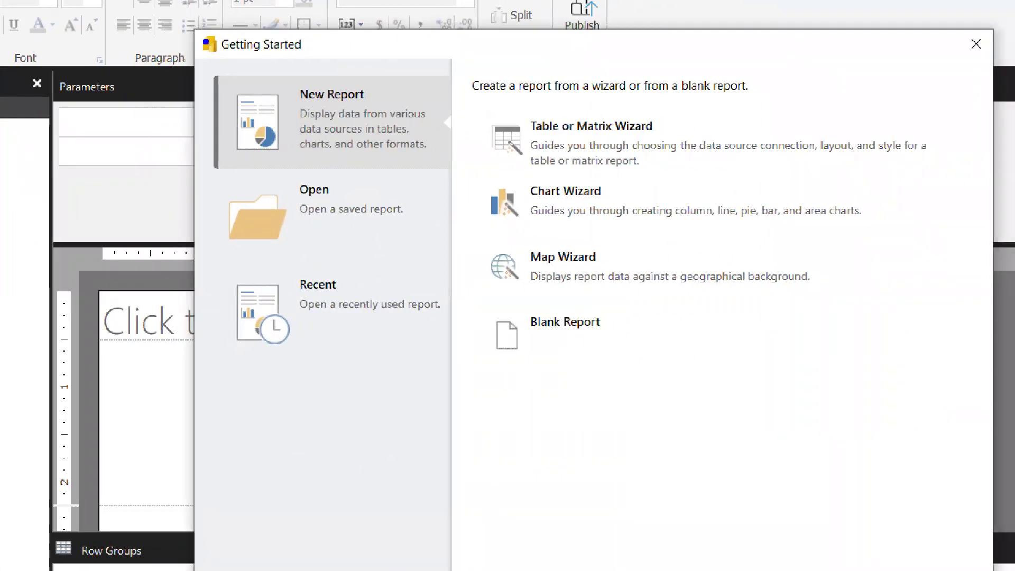
drag(208, 66, 434, 185)
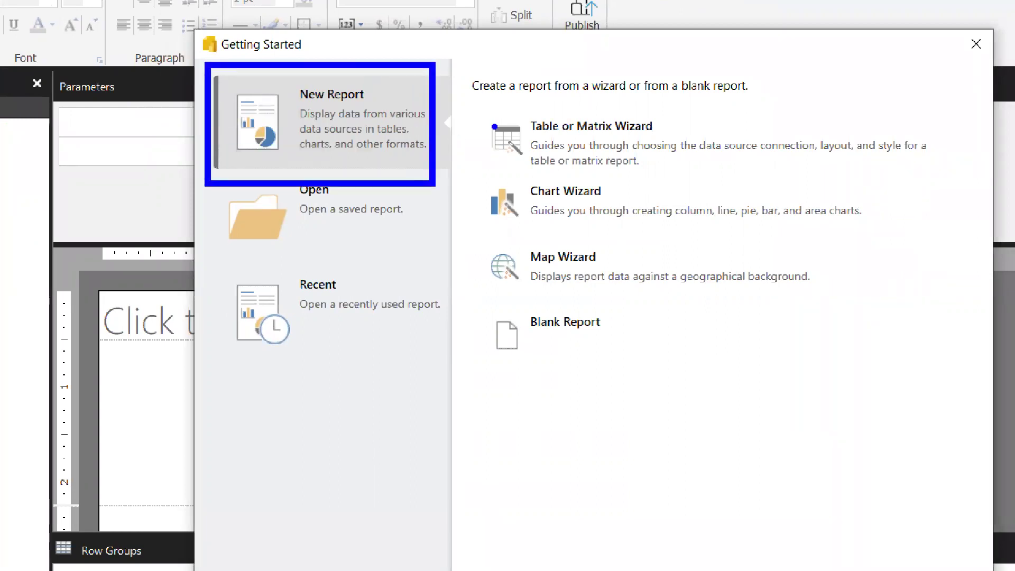
mouse_move(470, 100)
mouse_down()
mouse_move(626, 178)
mouse_move(693, 177)
mouse_move(673, 147)
mouse_move(594, 97)
mouse_move(496, 122)
mouse_up()
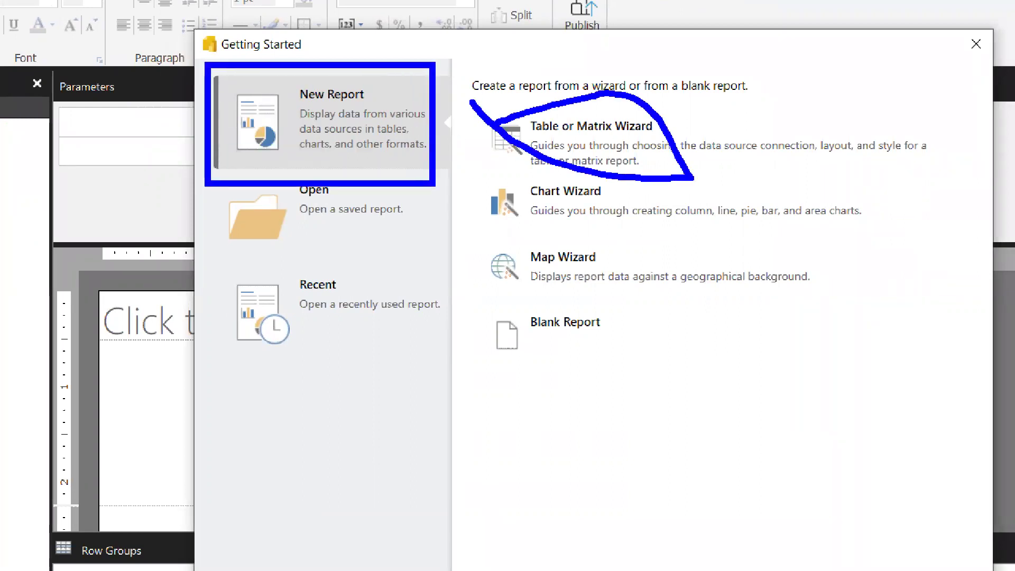
mouse_move(484, 183)
mouse_down()
mouse_move(461, 210)
mouse_move(503, 200)
mouse_up()
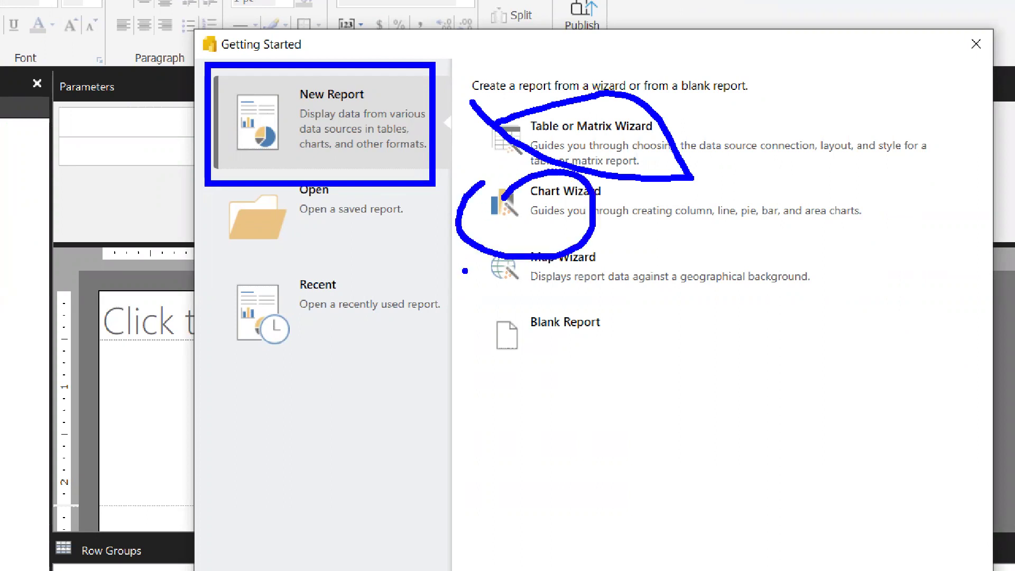
drag(463, 270, 440, 273)
mouse_move(530, 301)
mouse_down()
mouse_move(609, 345)
mouse_move(574, 313)
mouse_up()
key(e)
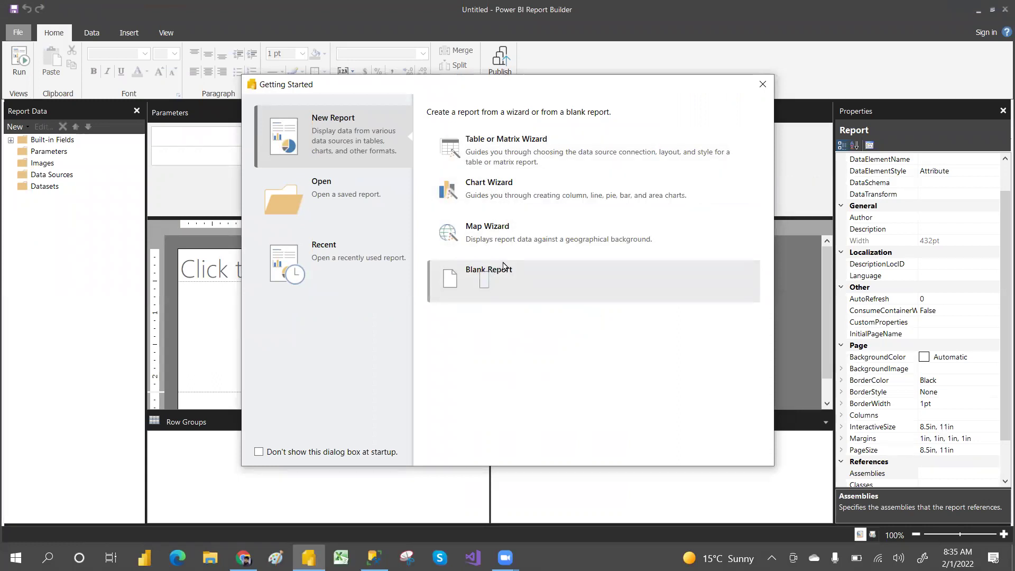
key(Escape)
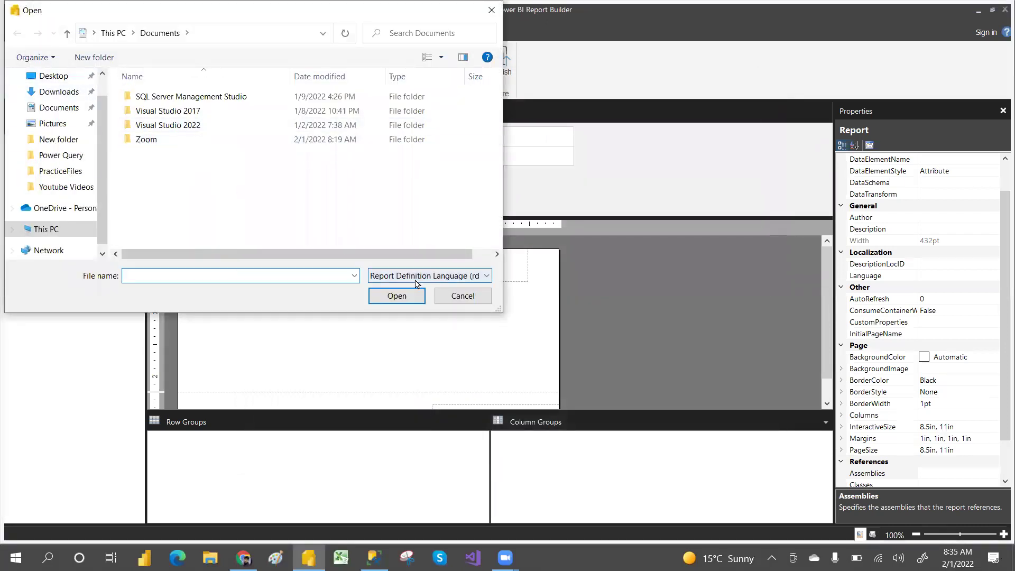
Cancel opening a saved report, and restart Power BI Report Builder with its Getting Started dialog dismissed.
click(459, 297)
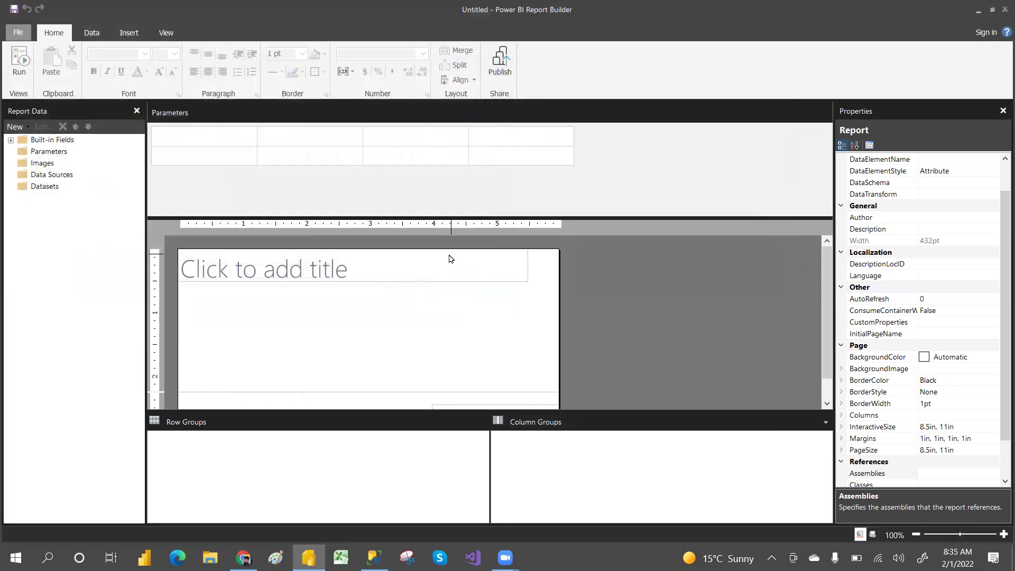
click(1001, 11)
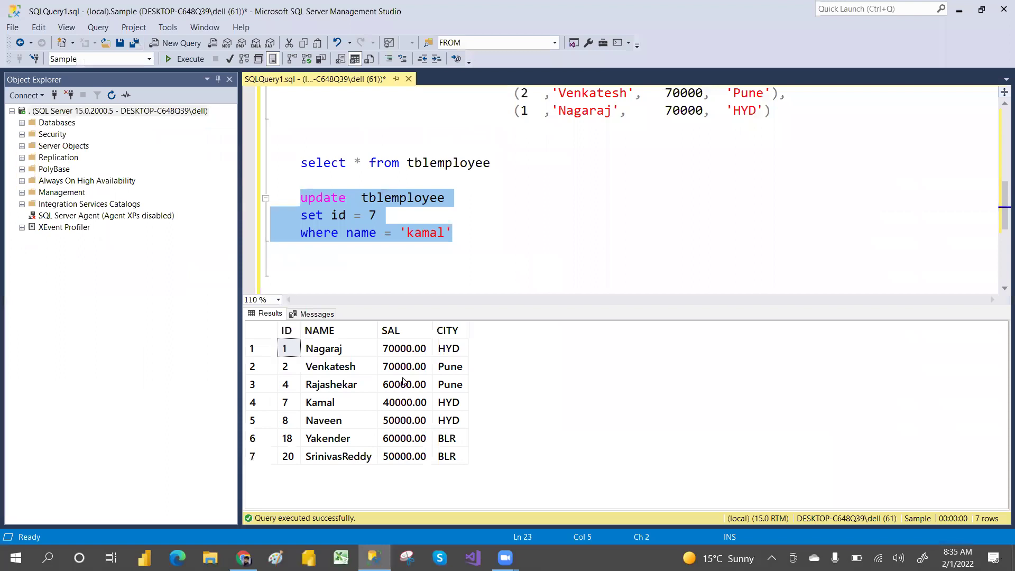
click(490, 398)
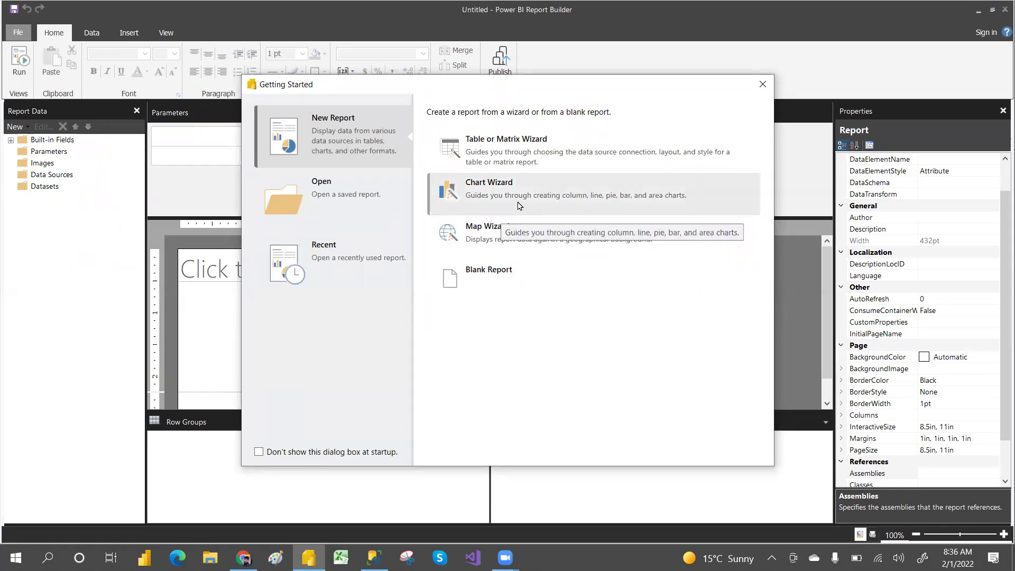
click(765, 86)
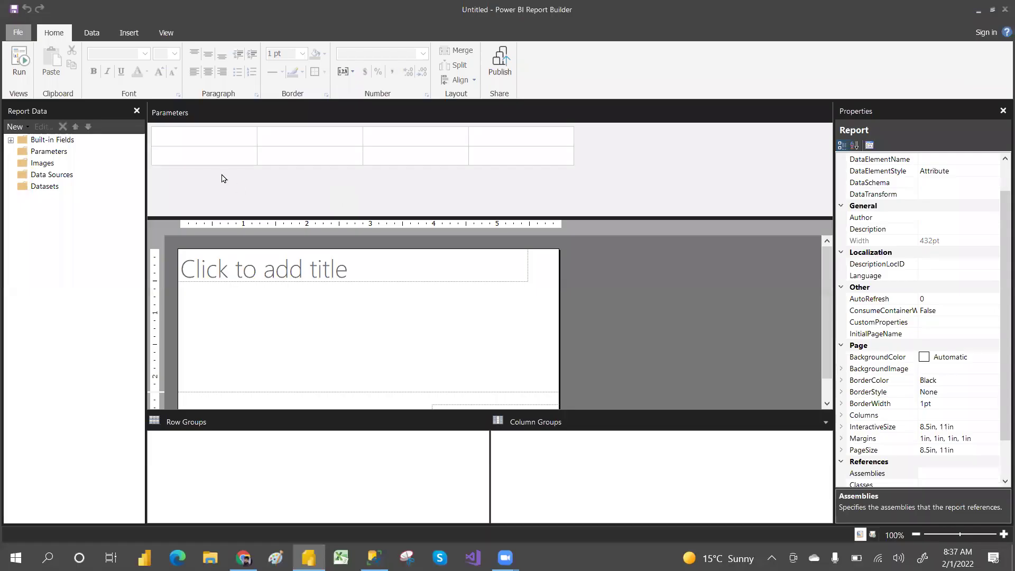
Examine the report's built-in fields and the properties of the report body.
click(11, 140)
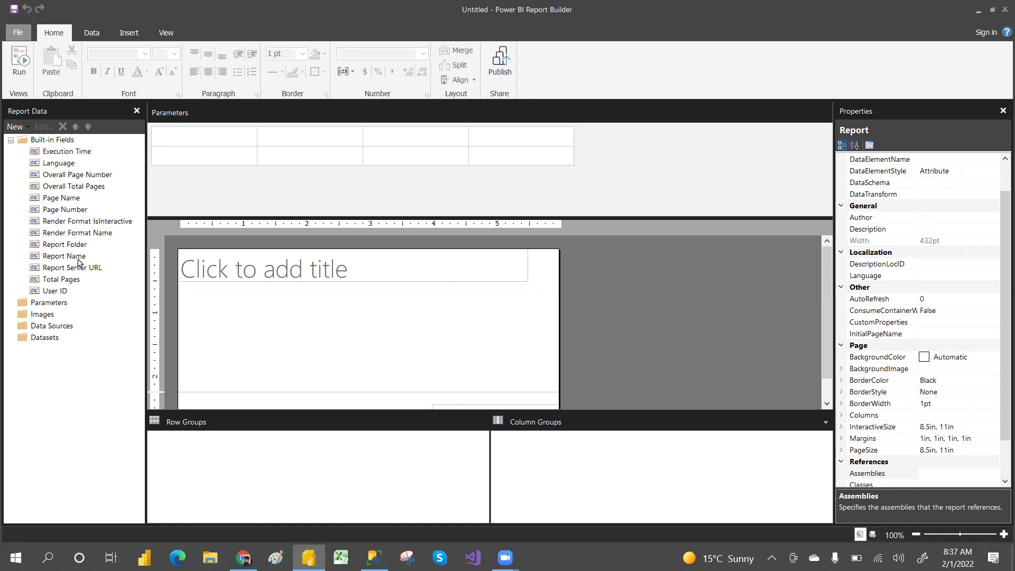
click(10, 140)
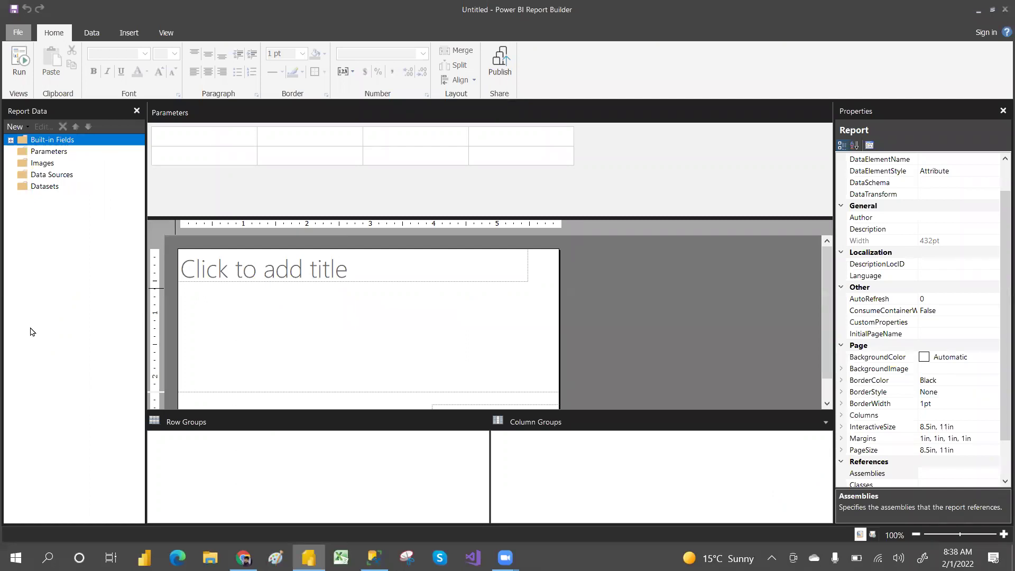
click(247, 330)
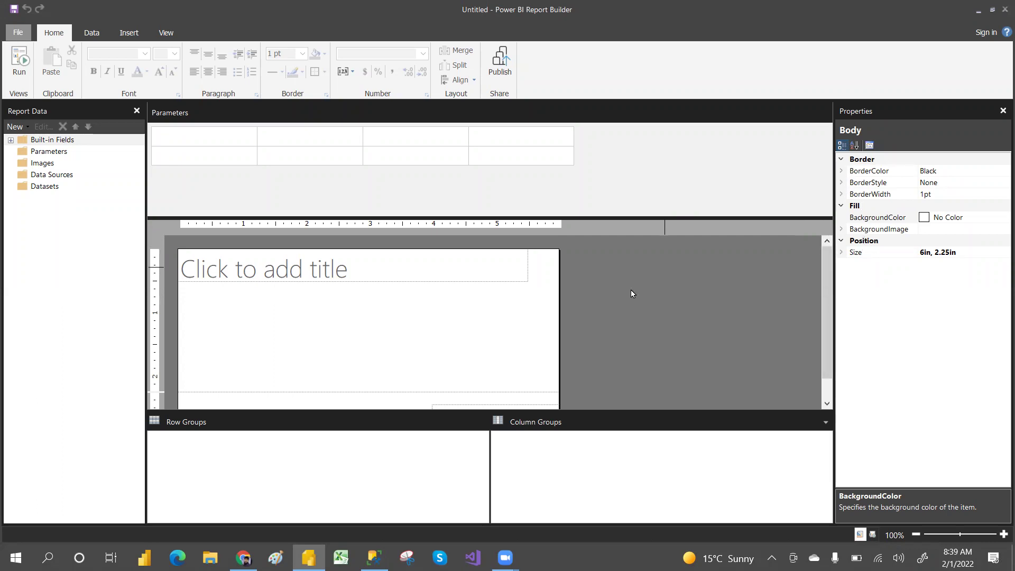
click(548, 320)
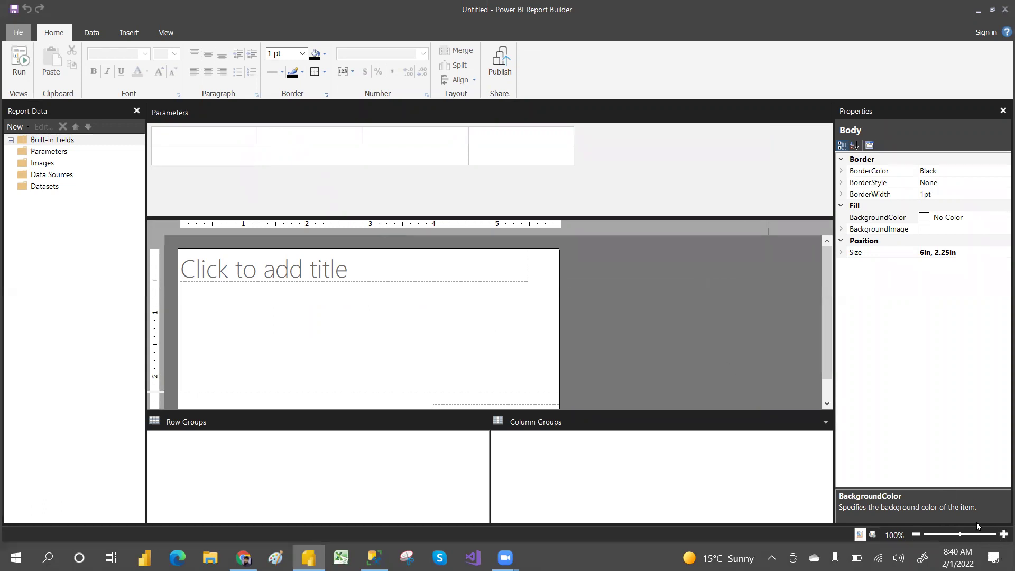
Enlarge the report design view to 150% and return it to 100%.
click(1003, 534)
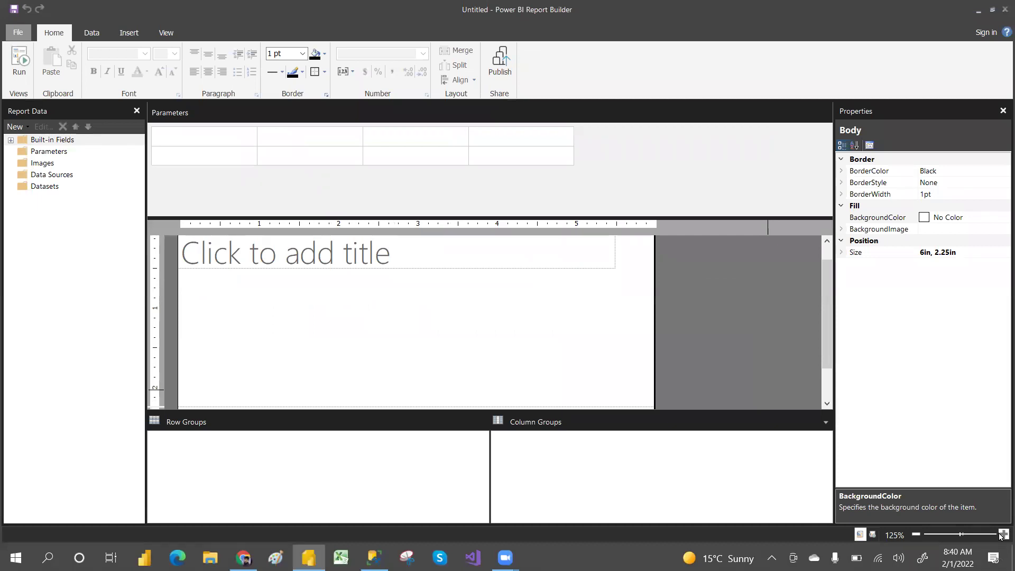
click(1003, 534)
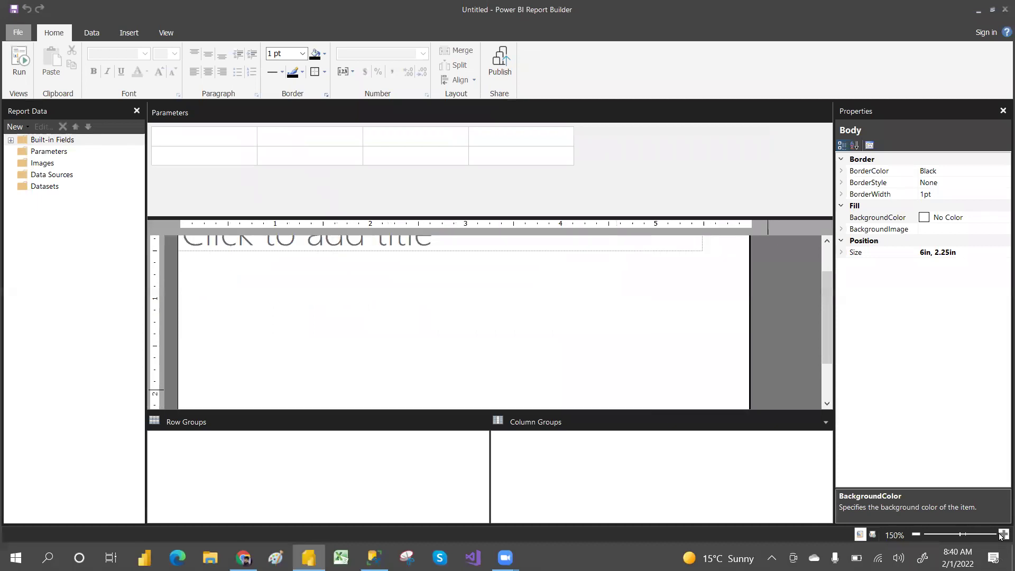
click(916, 535)
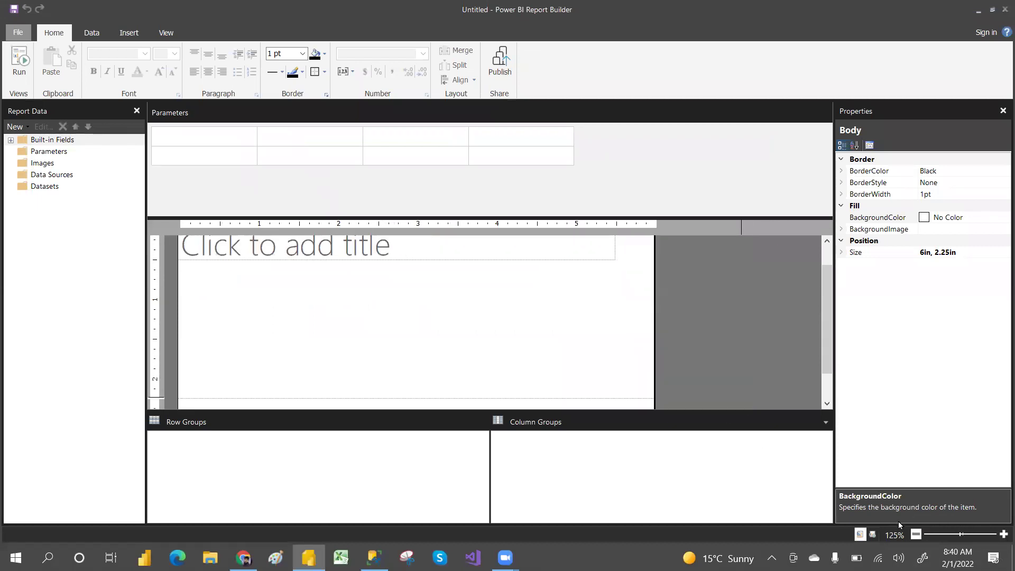
click(916, 534)
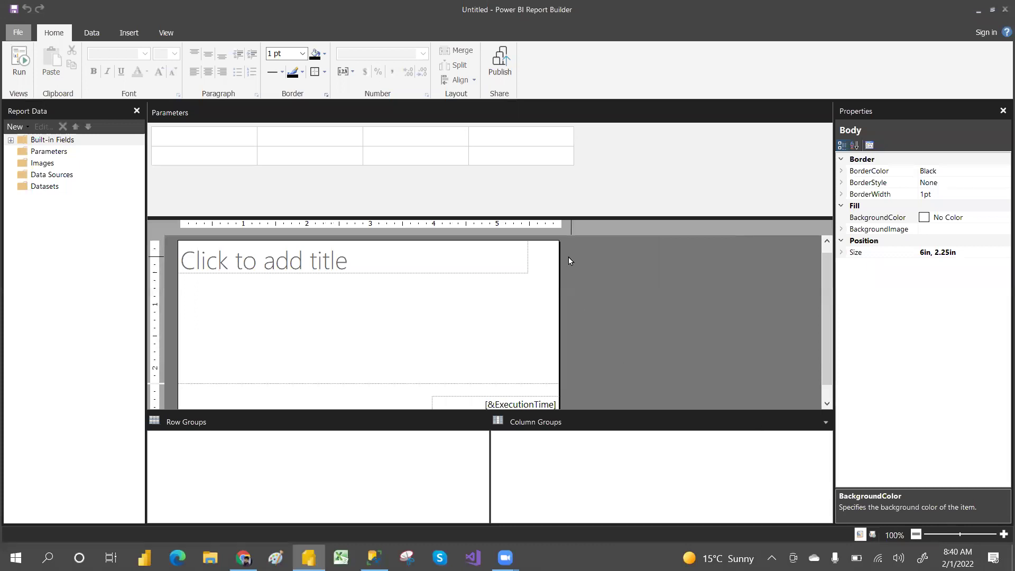
Examine the open and save commands, the available data source types, and the report items that can be inserted.
click(15, 34)
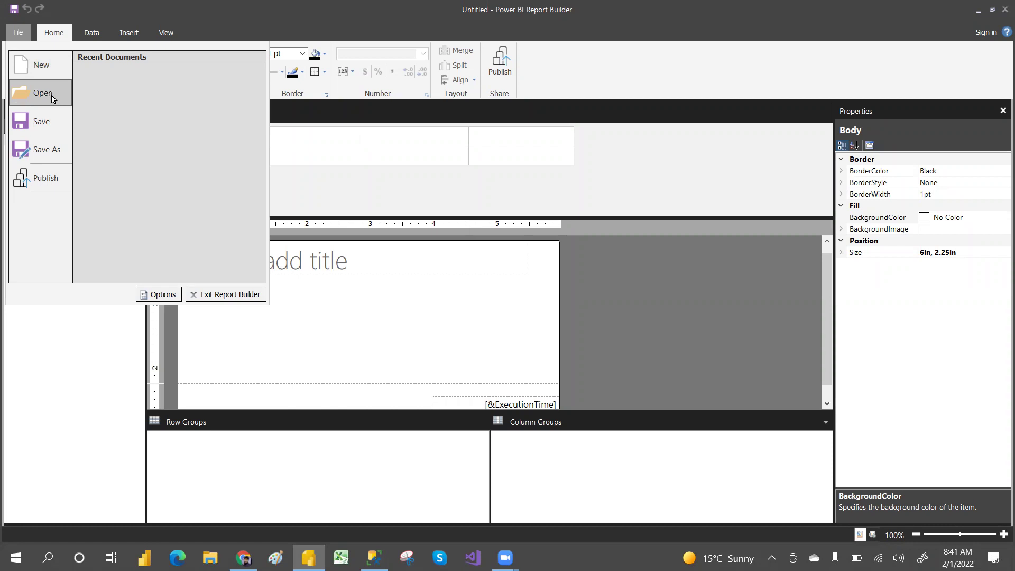
mouse_move(53, 98)
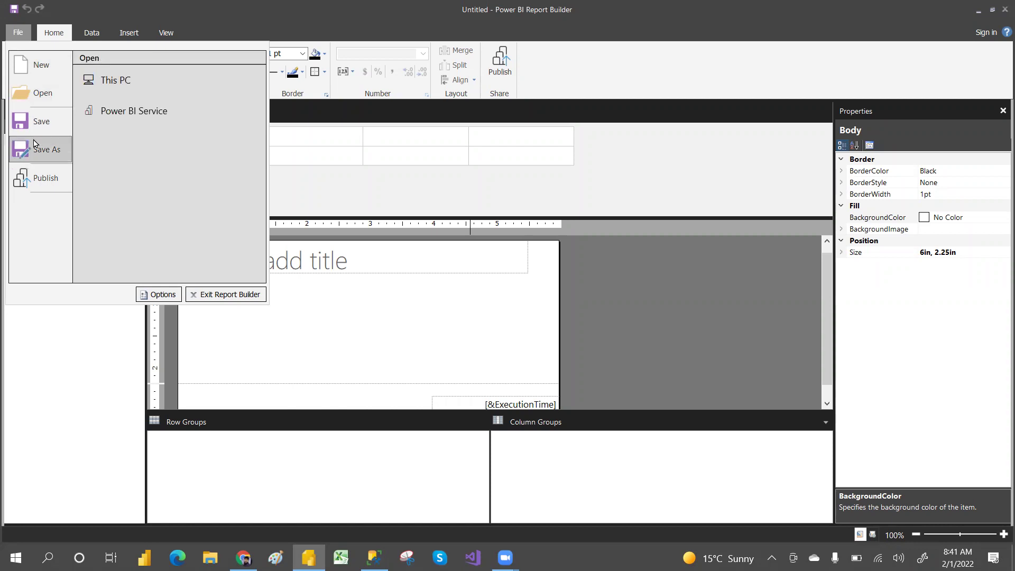
mouse_move(48, 119)
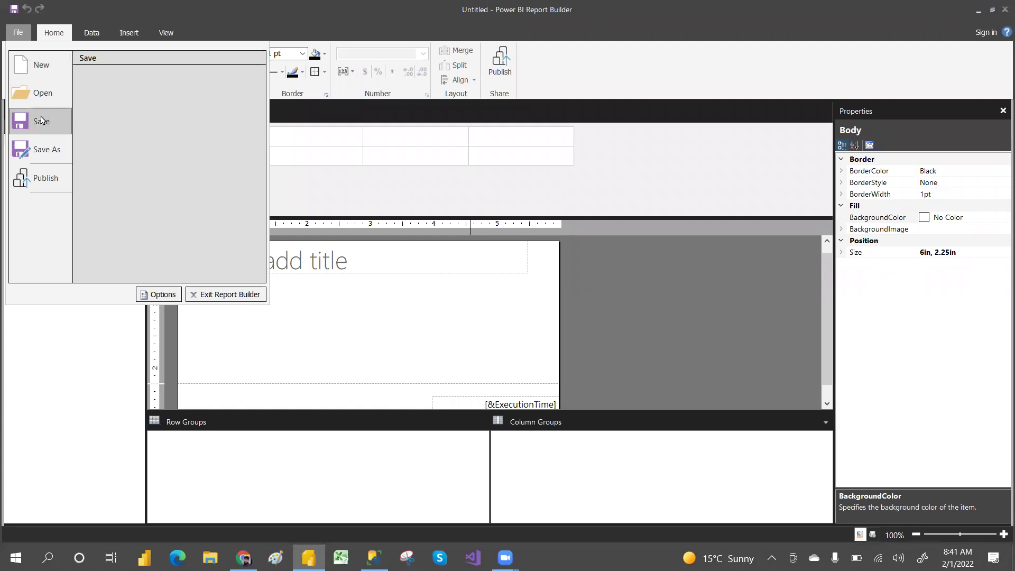
mouse_move(57, 148)
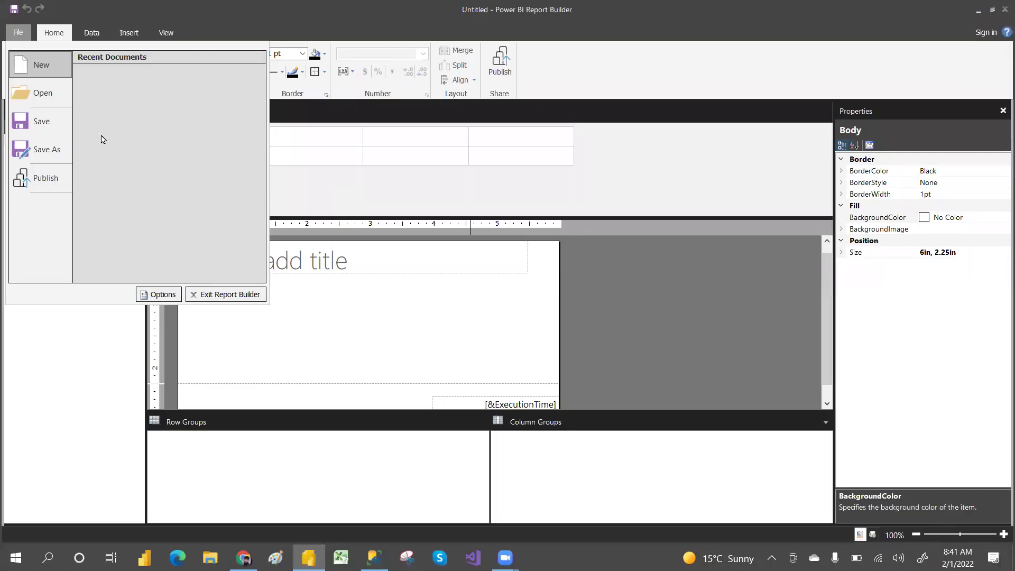
click(54, 33)
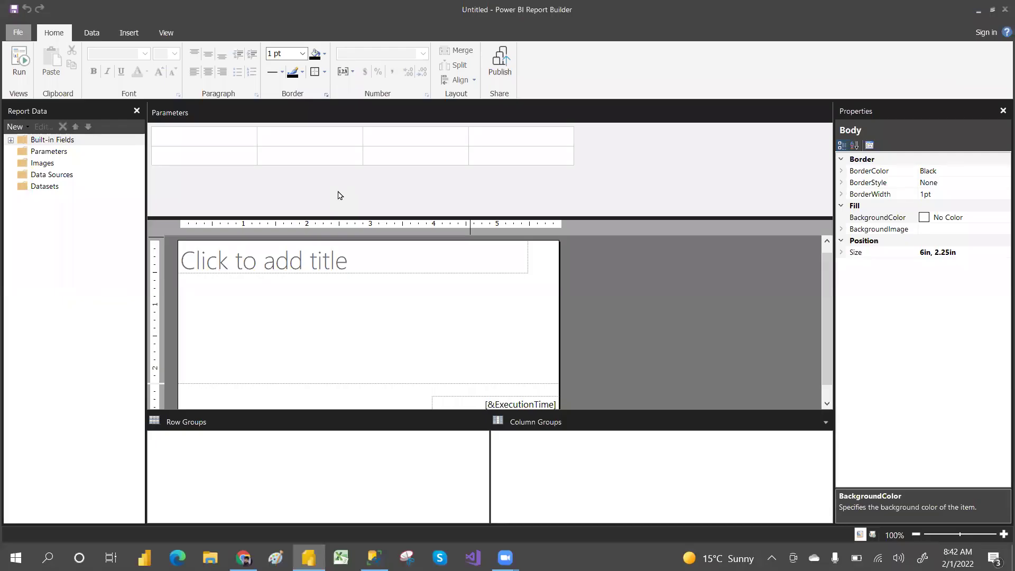
click(93, 31)
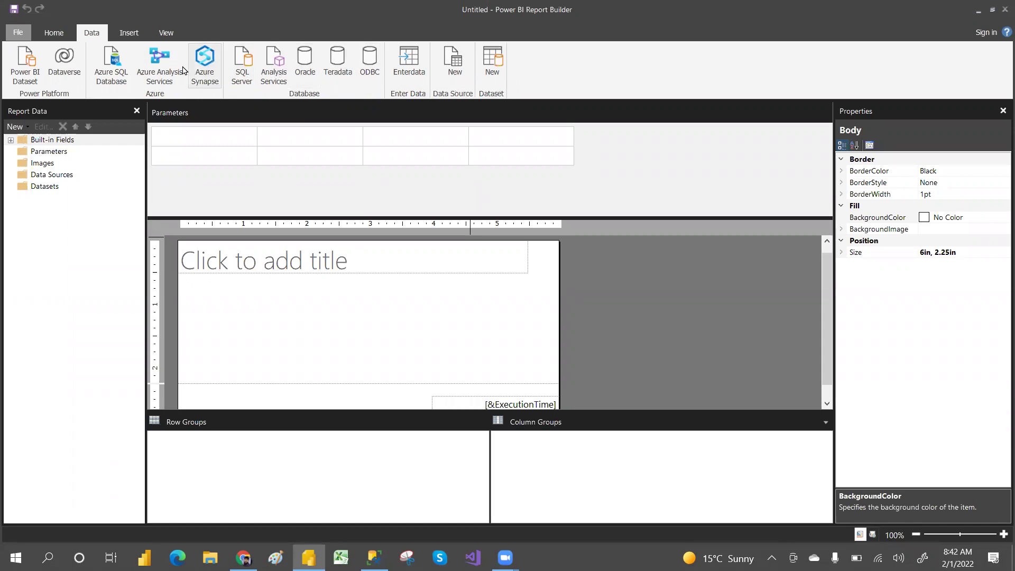
click(134, 37)
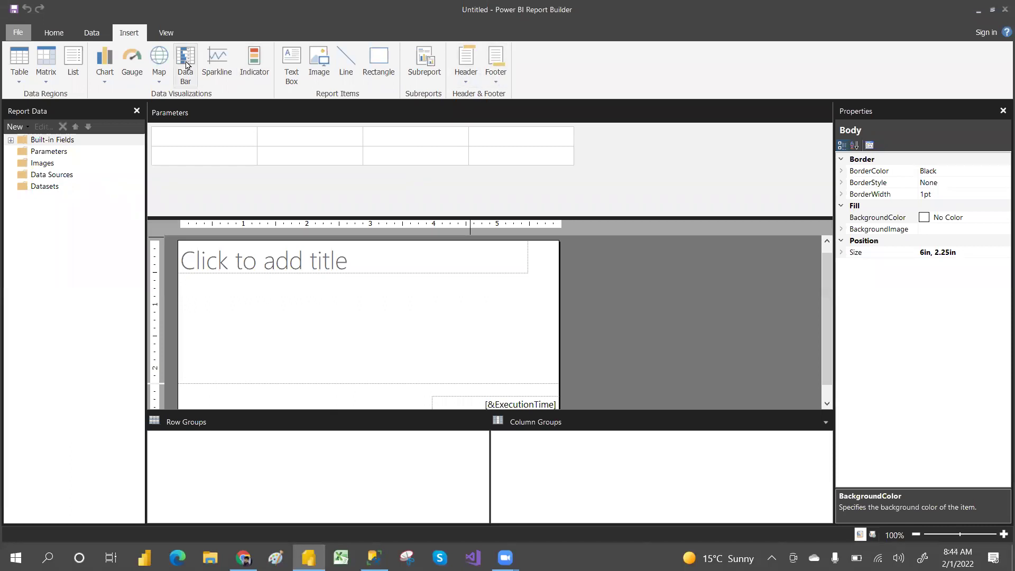
Hide and restore the Report Data, Properties, Grouping and Parameters panes one after another.
click(167, 36)
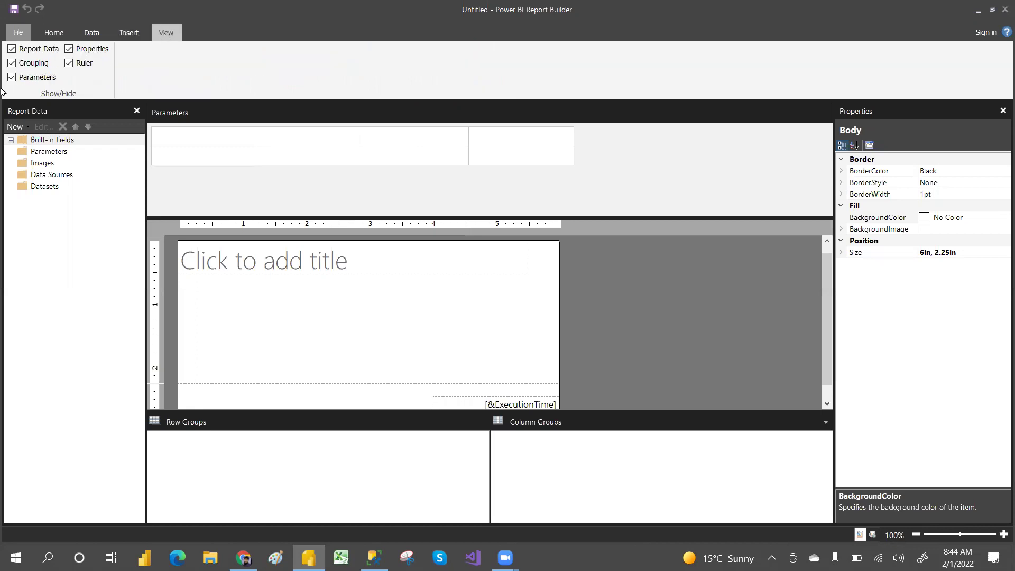
click(11, 49)
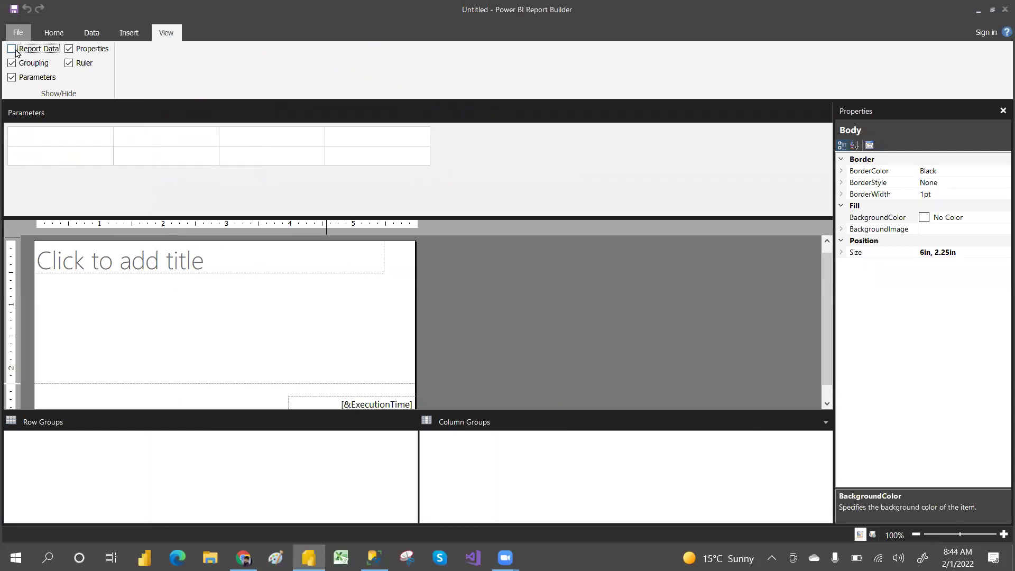
click(12, 50)
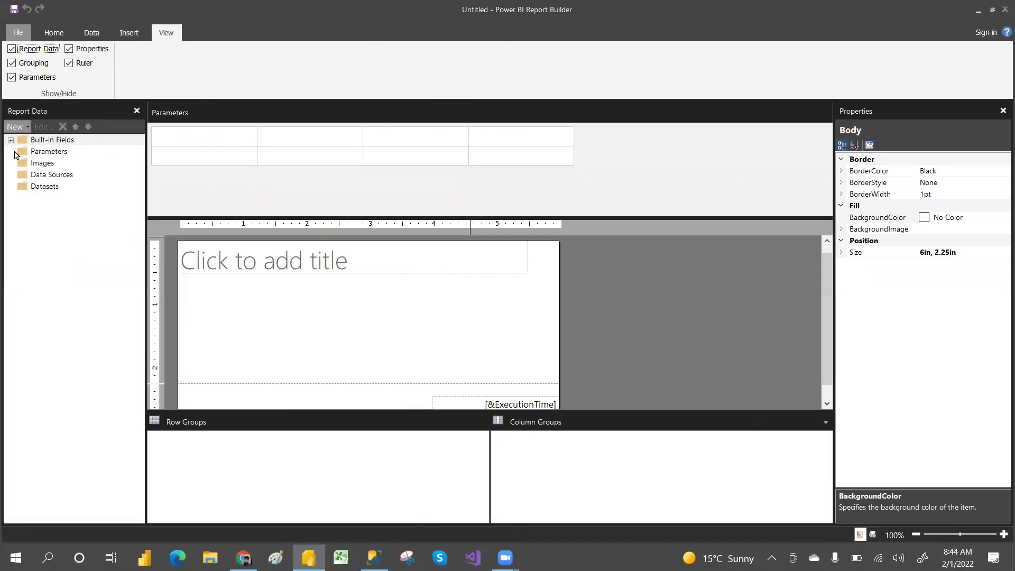
click(69, 49)
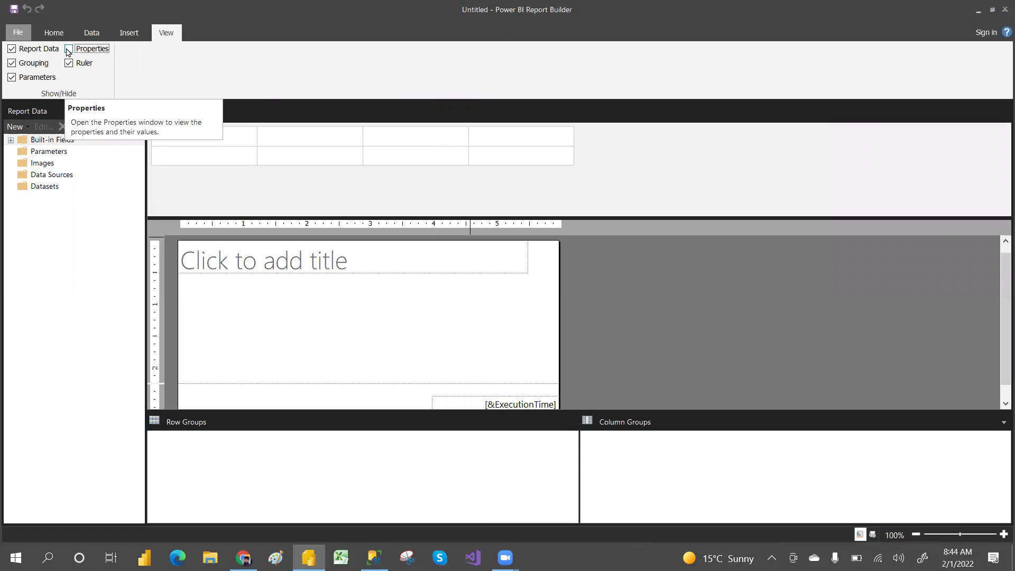
click(69, 49)
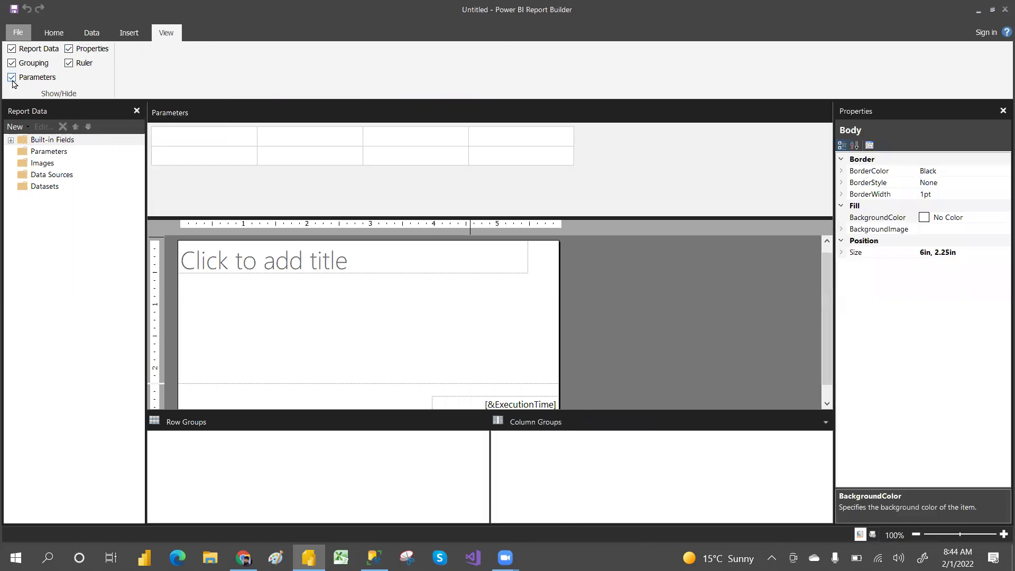
click(11, 64)
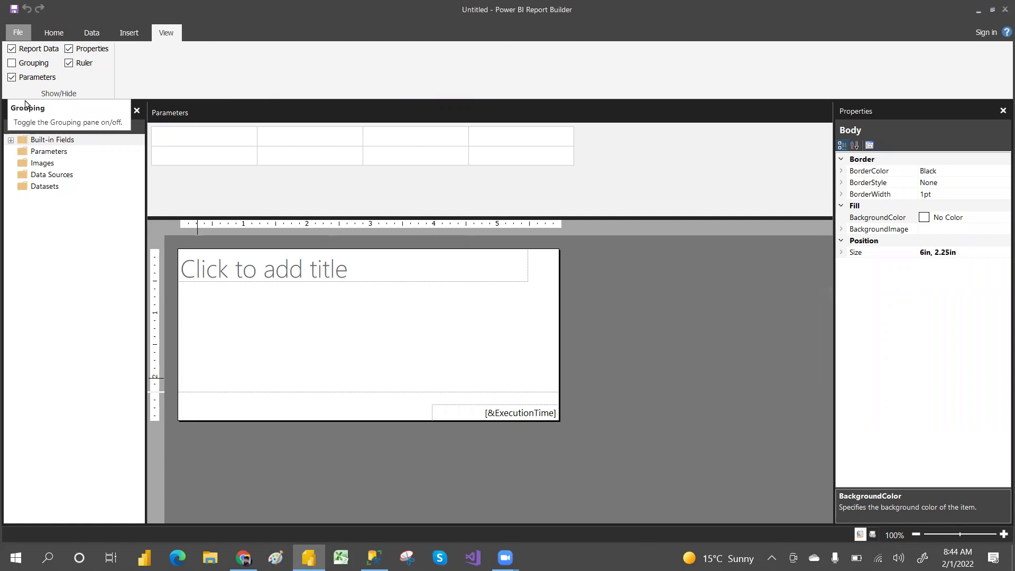
click(11, 64)
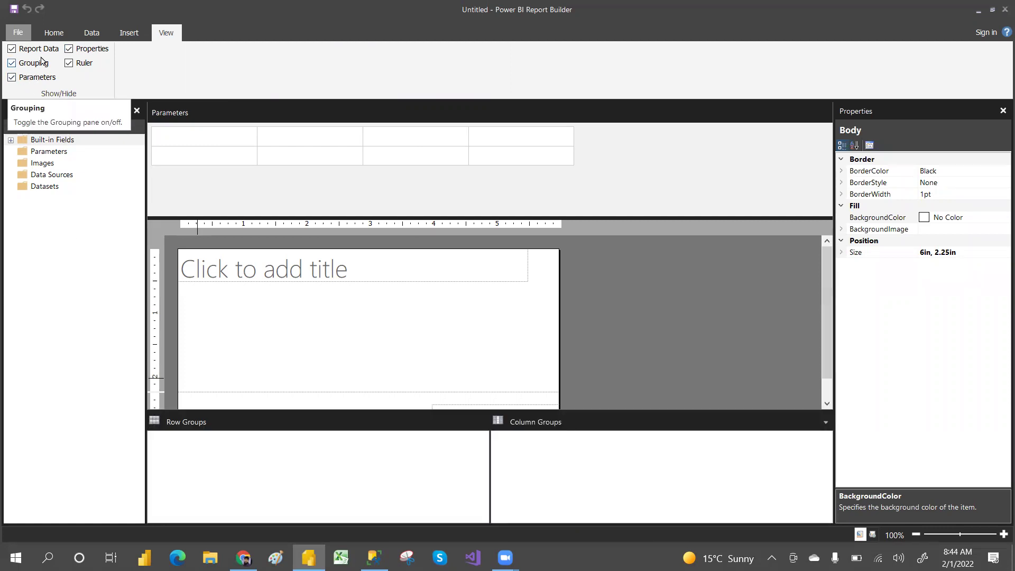
click(12, 79)
click(12, 78)
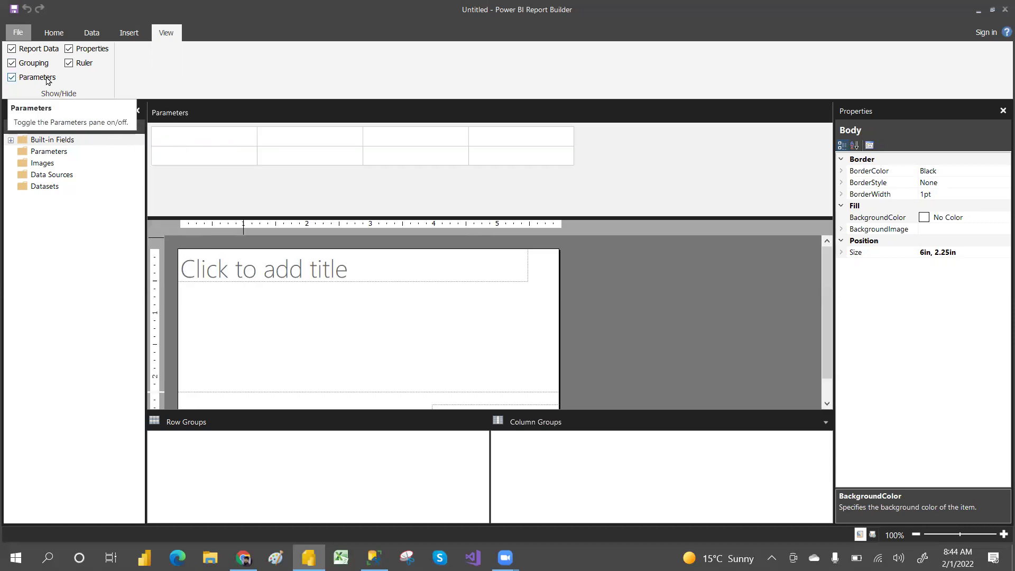